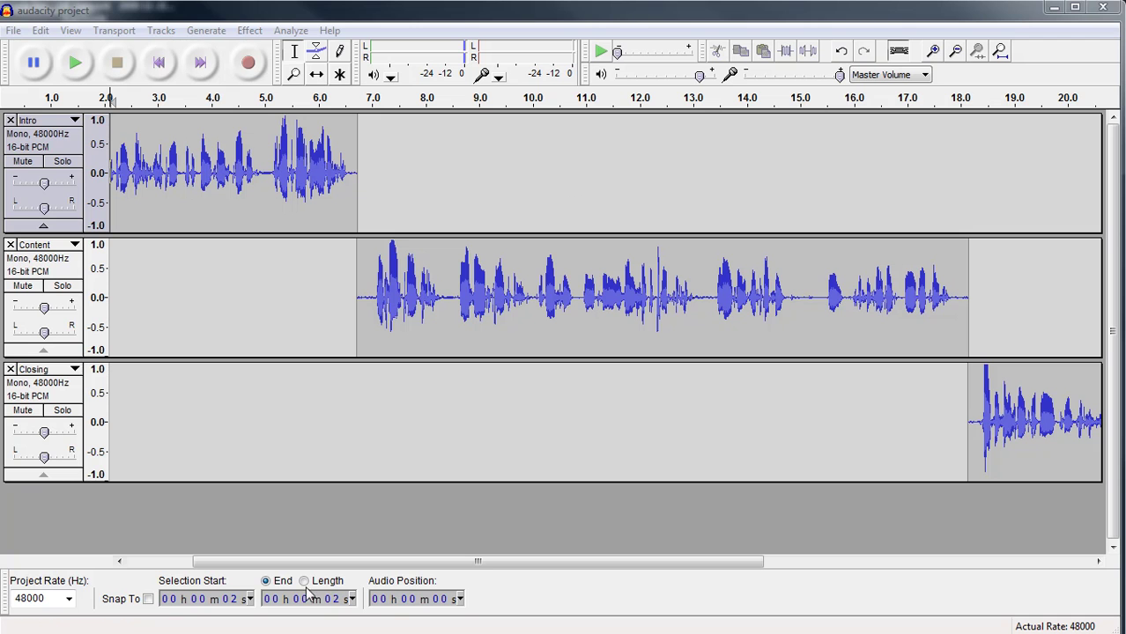
- Save the three-track project as 'audacity project.aup', overwriting the existing file
{"action": "mouse_move", "coordinate": [322, 633]}
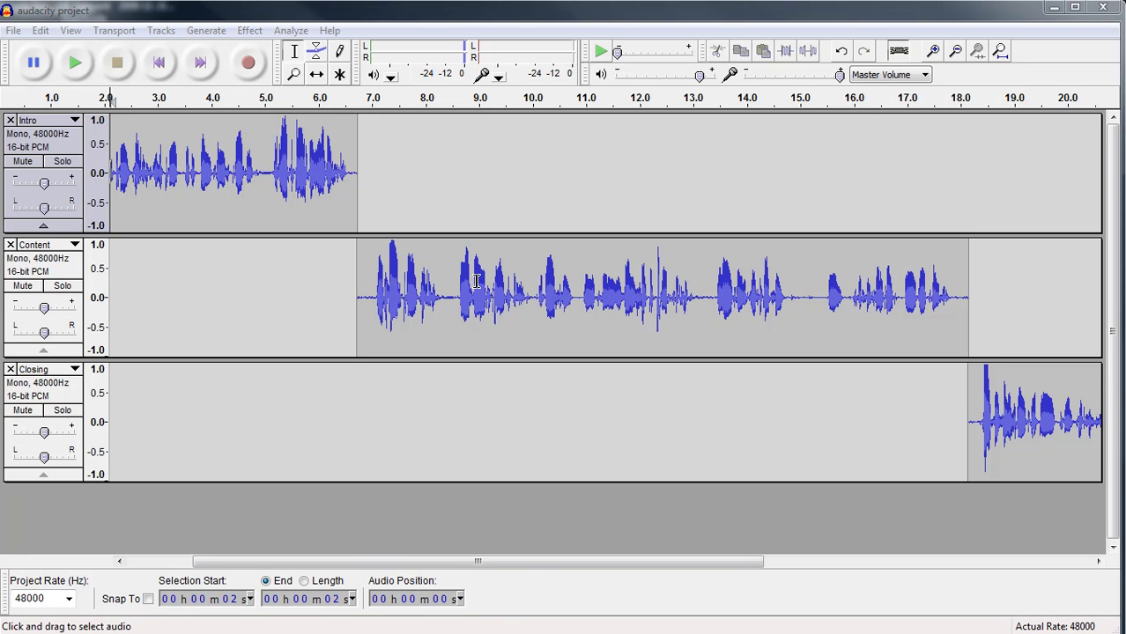
{"action": "left_click", "coordinate": [14, 30]}
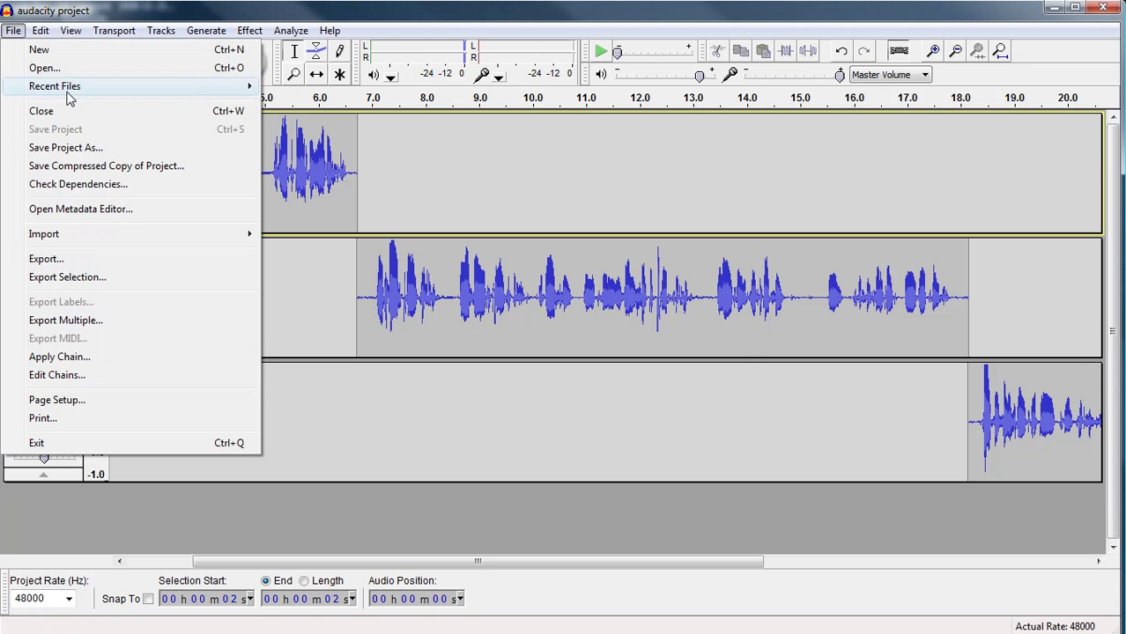
{"action": "left_click", "coordinate": [79, 151]}
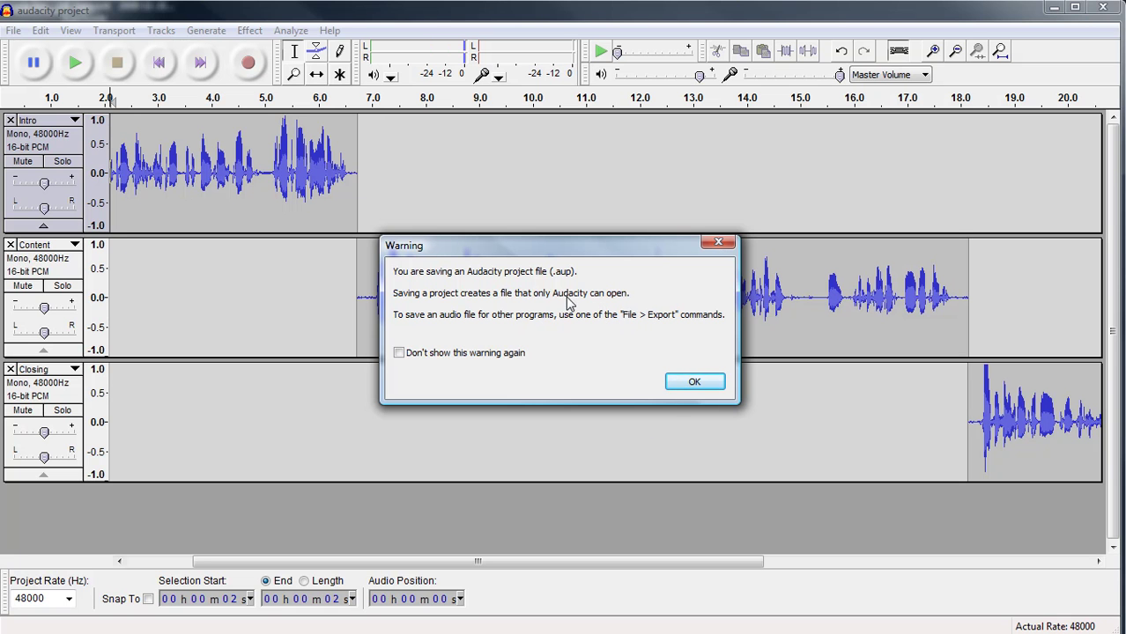
{"action": "left_click", "coordinate": [692, 383]}
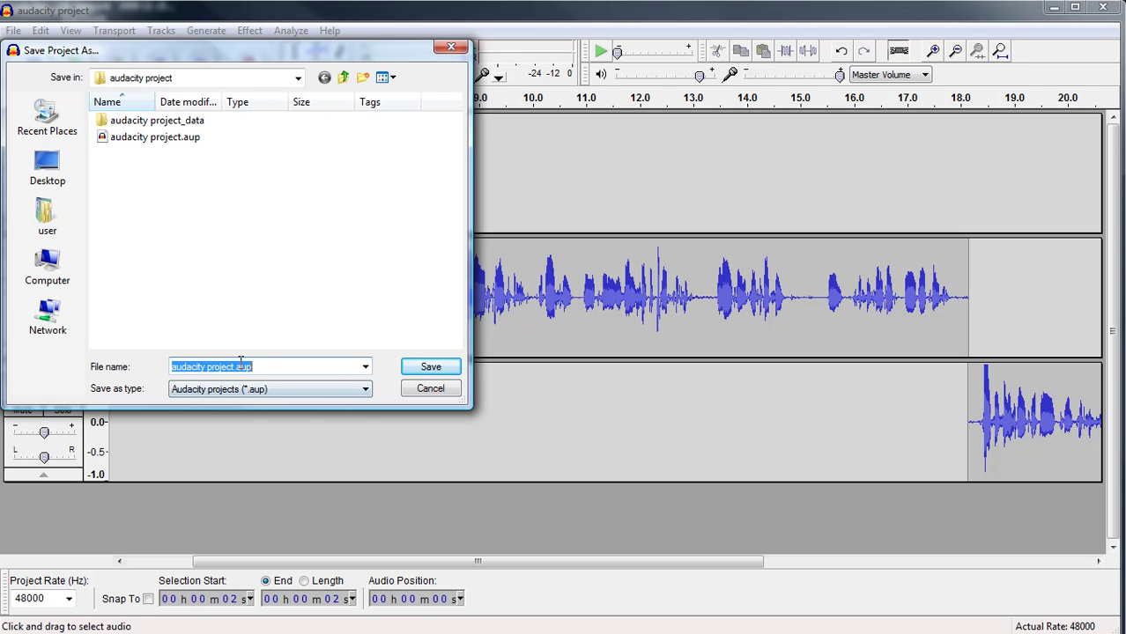
{"action": "left_click", "coordinate": [428, 369]}
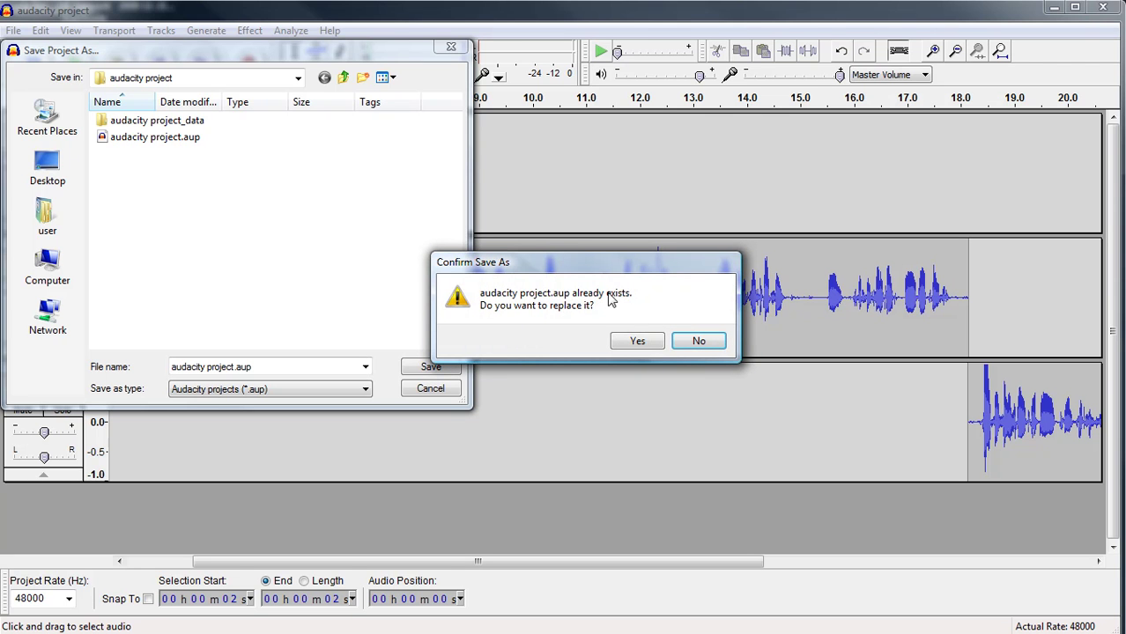
{"action": "left_click", "coordinate": [638, 342]}
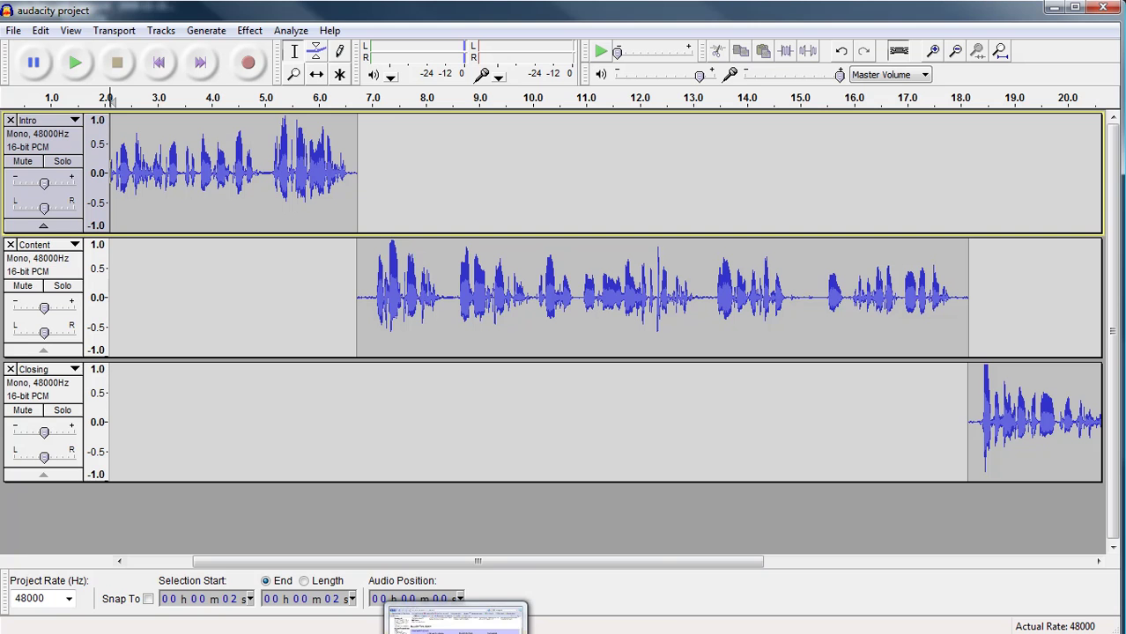
- Switch to Firefox and browse incompetech's Royalty-Free Music page and its genre, feel and keyword search options
{"action": "left_click", "coordinate": [453, 616]}
{"action": "scroll", "coordinate": [1079, 413], "scroll_direction": "up", "scroll_amount": 3}
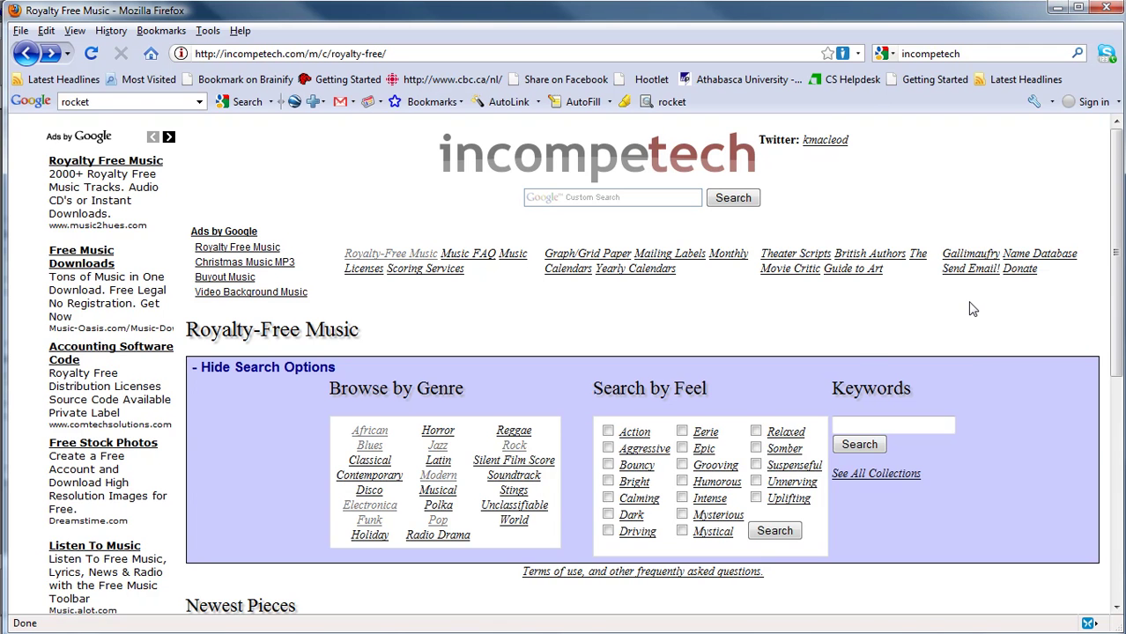
{"action": "scroll", "coordinate": [972, 309], "scroll_direction": "down", "scroll_amount": 1}
{"action": "scroll", "coordinate": [971, 308], "scroll_direction": "down", "scroll_amount": 2}
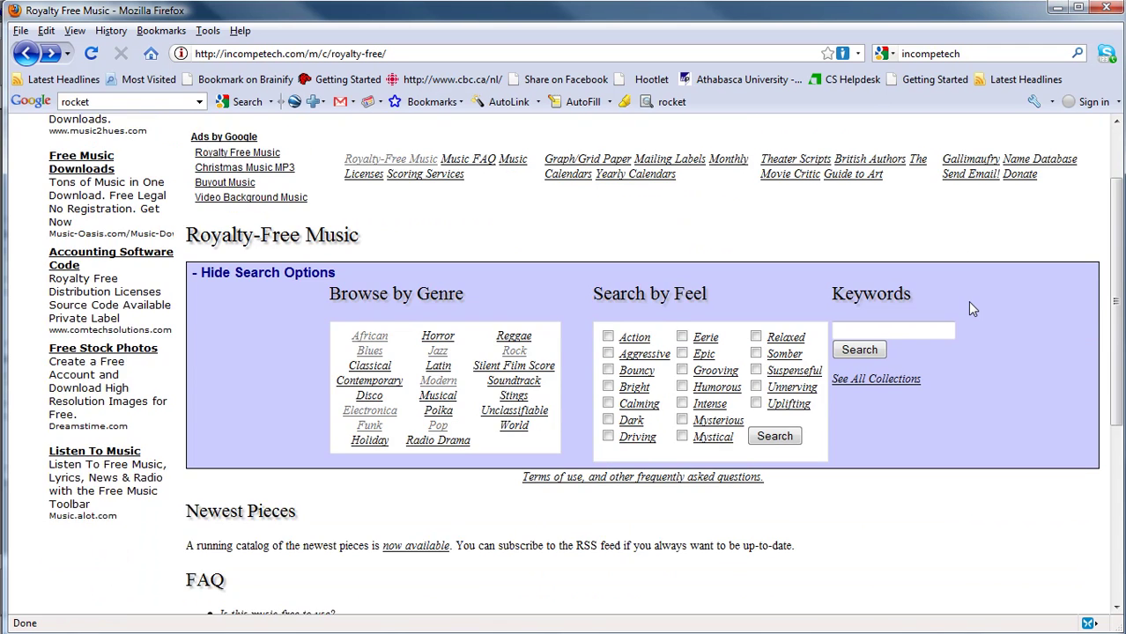
{"action": "scroll", "coordinate": [973, 309], "scroll_direction": "down", "scroll_amount": 2}
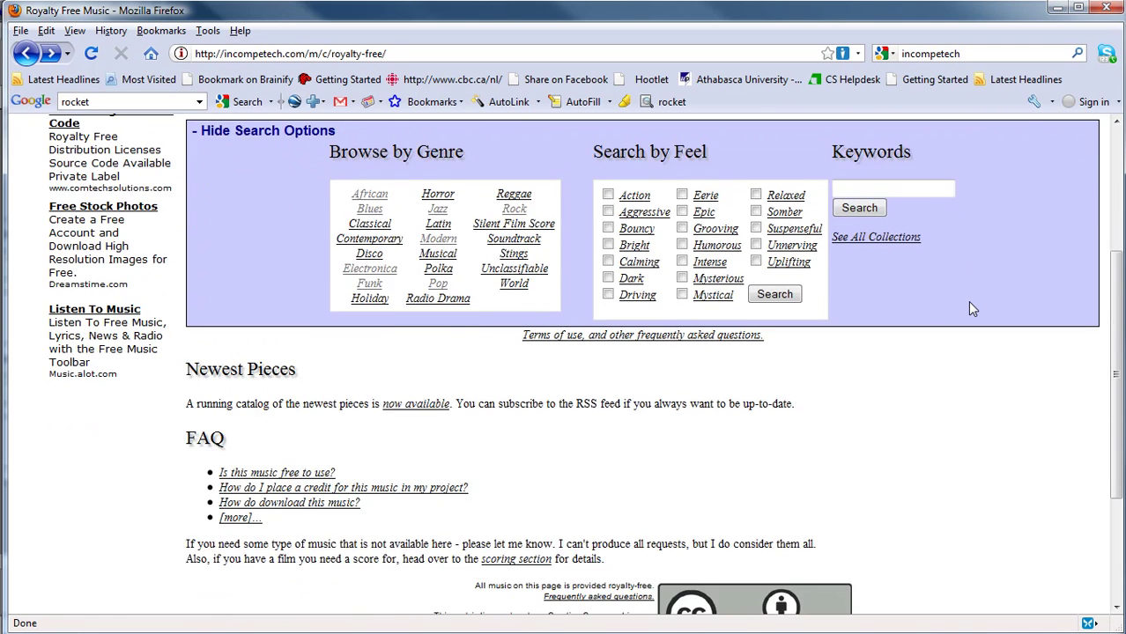
{"action": "scroll", "coordinate": [972, 310], "scroll_direction": "up", "scroll_amount": 5}
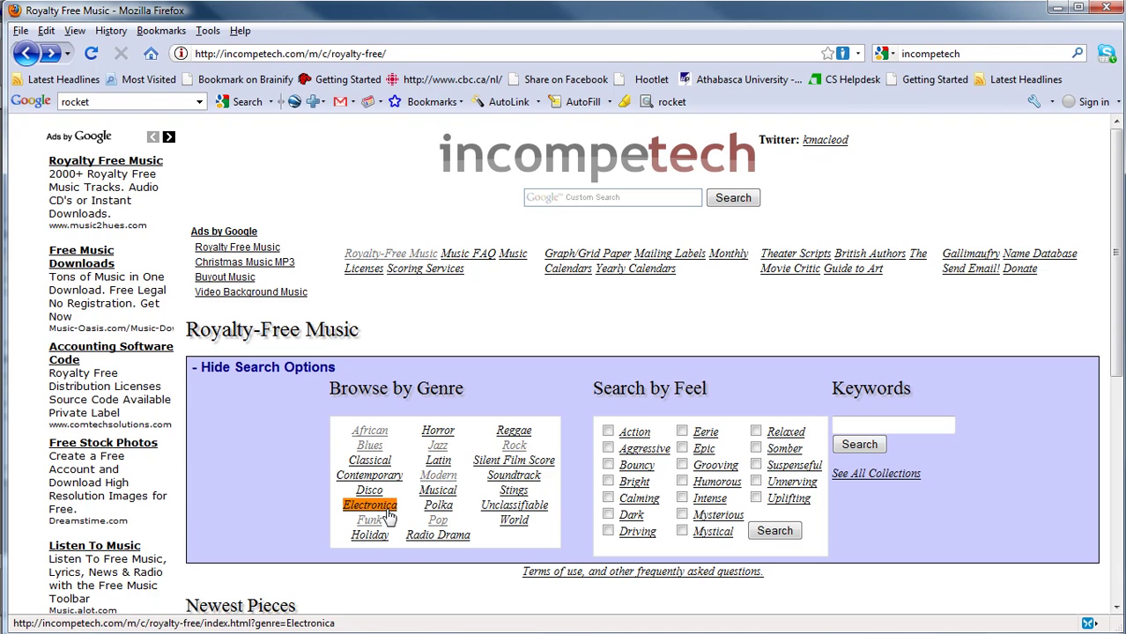
- Open the Electronica genre list and preview the track 'Rocket' (2:27, tempo 116)
{"action": "left_click", "coordinate": [388, 510]}
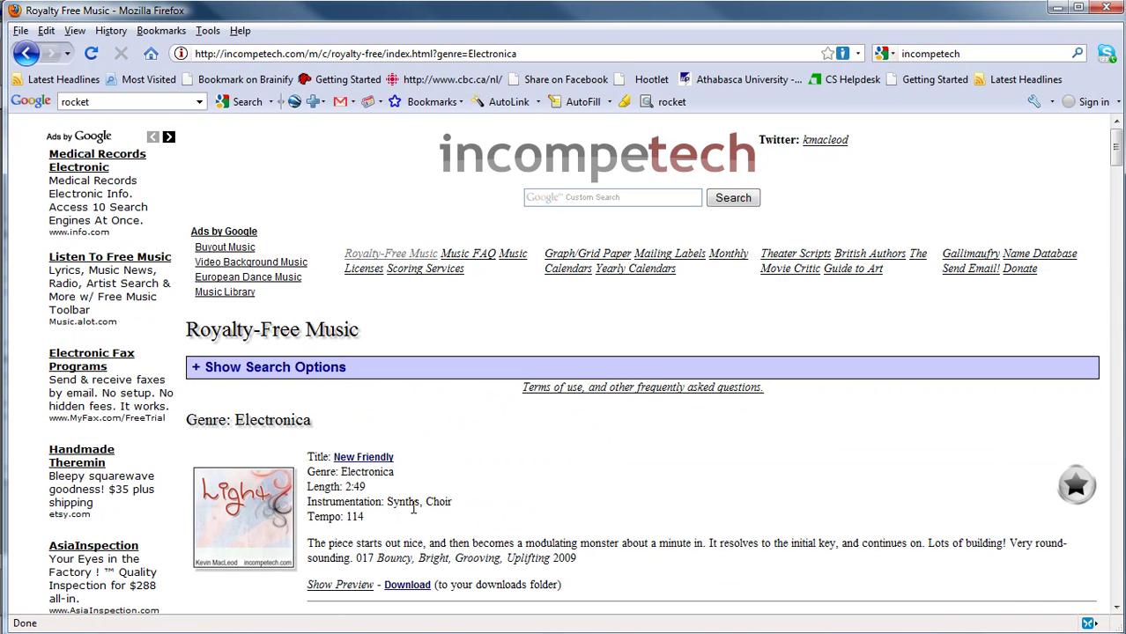
{"action": "scroll", "coordinate": [788, 502], "scroll_direction": "down", "scroll_amount": 5}
{"action": "scroll", "coordinate": [788, 500], "scroll_direction": "down", "scroll_amount": 8}
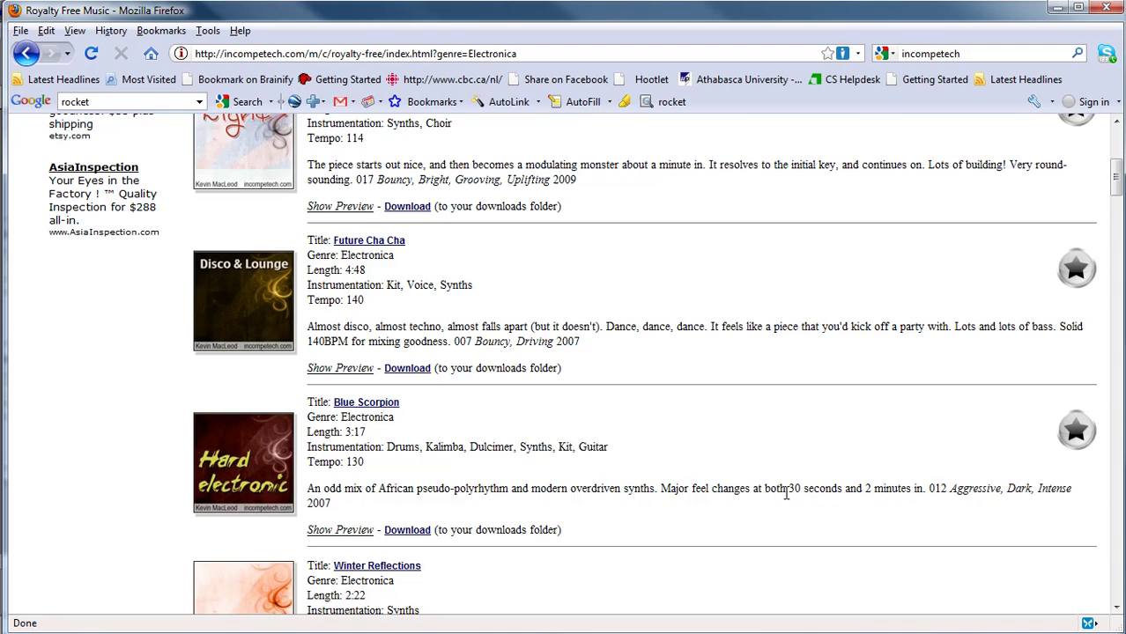
{"action": "scroll", "coordinate": [789, 491], "scroll_direction": "down", "scroll_amount": 9}
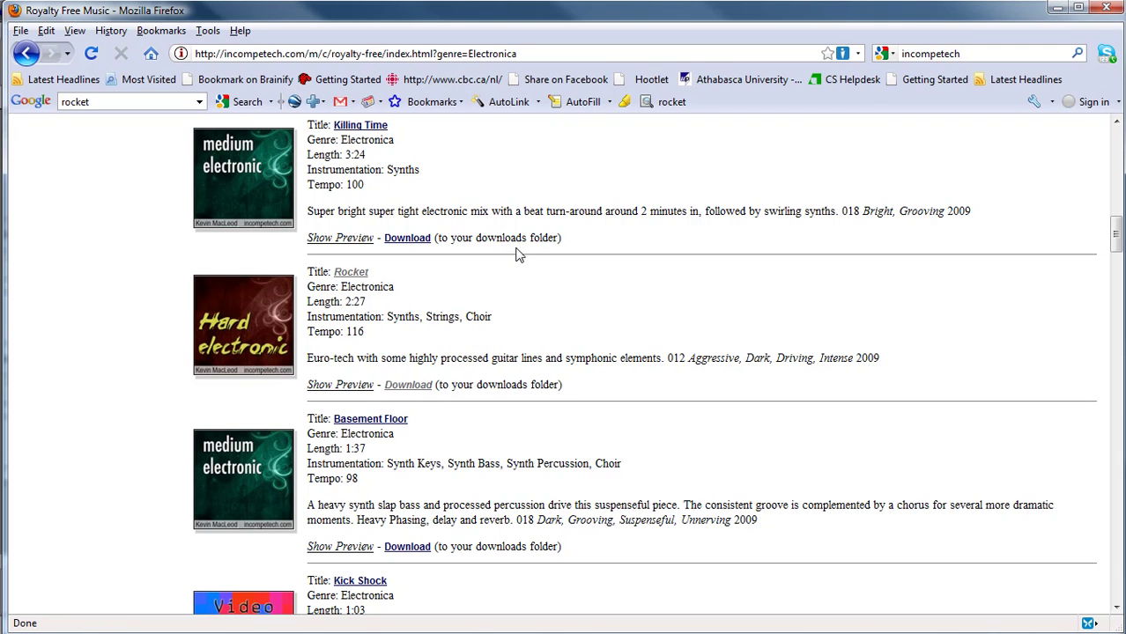
{"action": "left_click", "coordinate": [331, 385]}
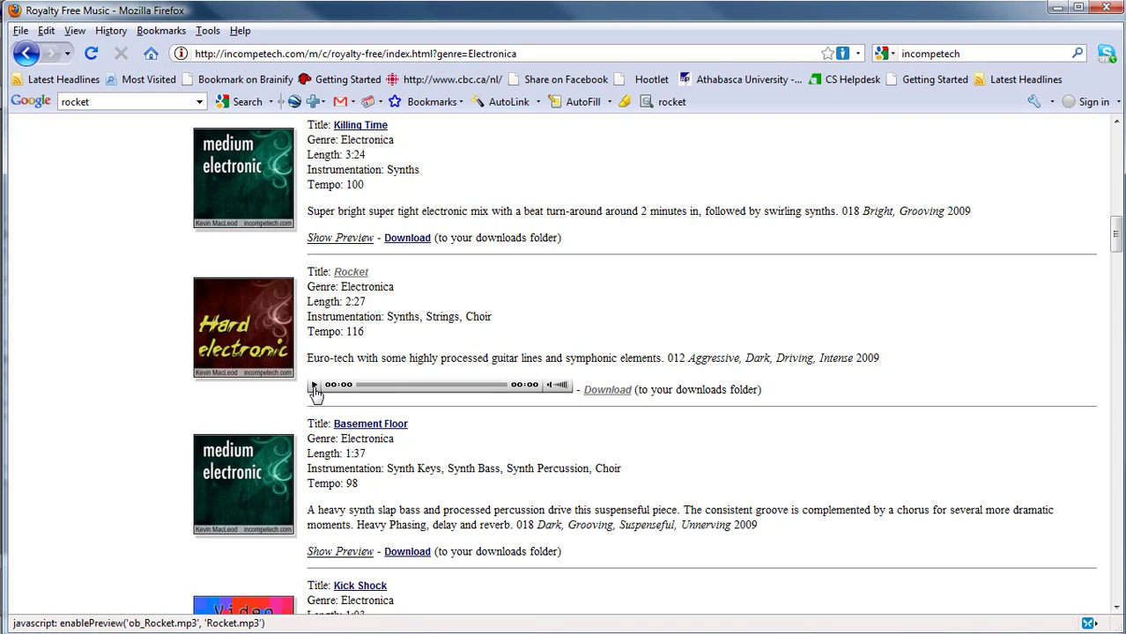
{"action": "left_click", "coordinate": [313, 388]}
- Try saving Rocket's download, find Rocket.mp3 already in the music folder, and cancel
{"action": "right_click", "coordinate": [612, 394]}
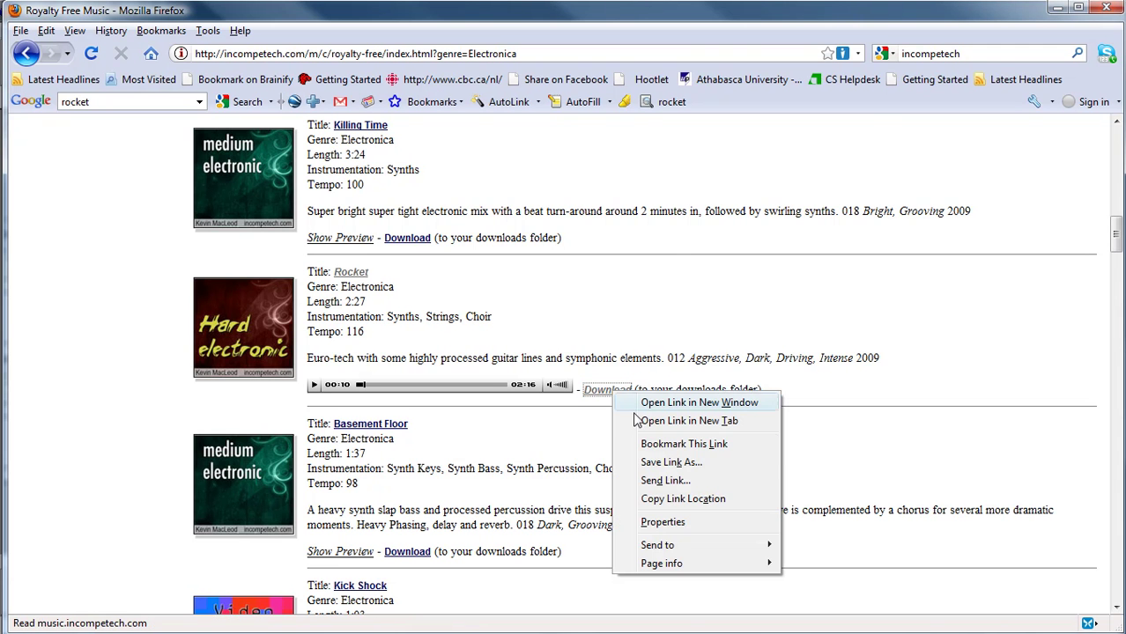
{"action": "left_click", "coordinate": [669, 462]}
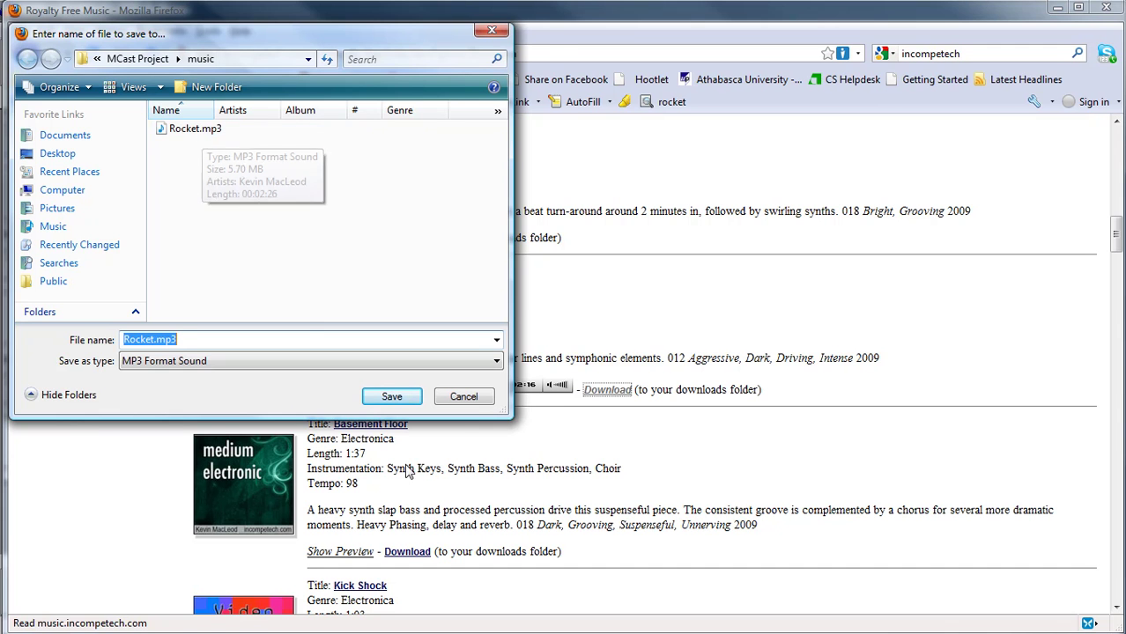
{"action": "left_click", "coordinate": [474, 400]}
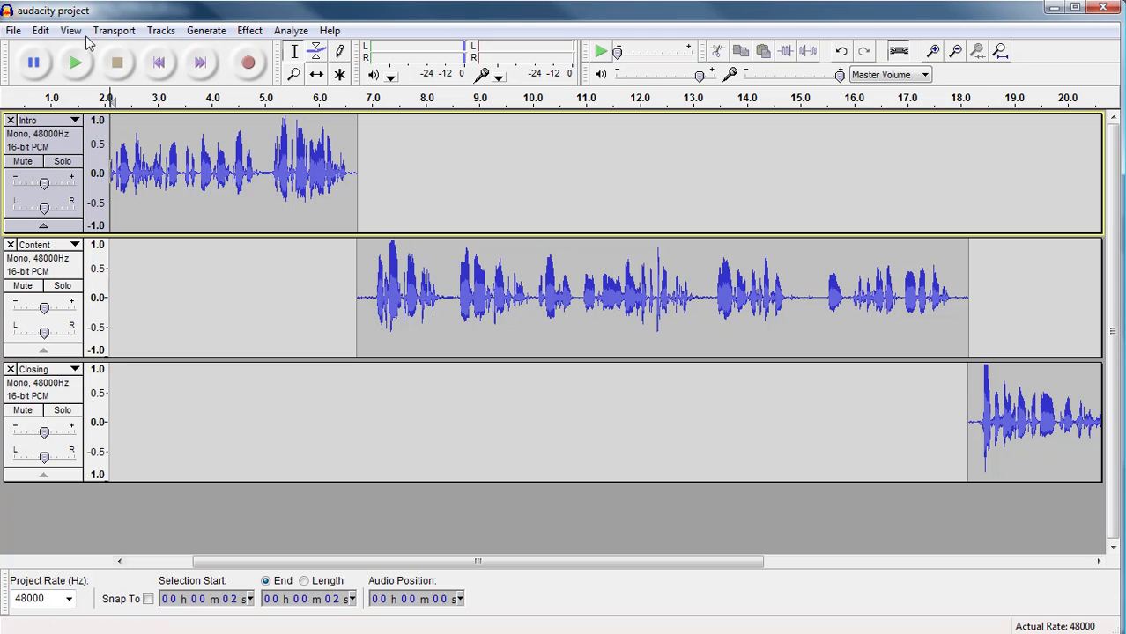
- Import Rocket.mp3 from the music folder as a fourth stereo track, 'Rocket 1'
{"action": "left_click", "coordinate": [16, 35]}
{"action": "mouse_move", "coordinate": [97, 238]}
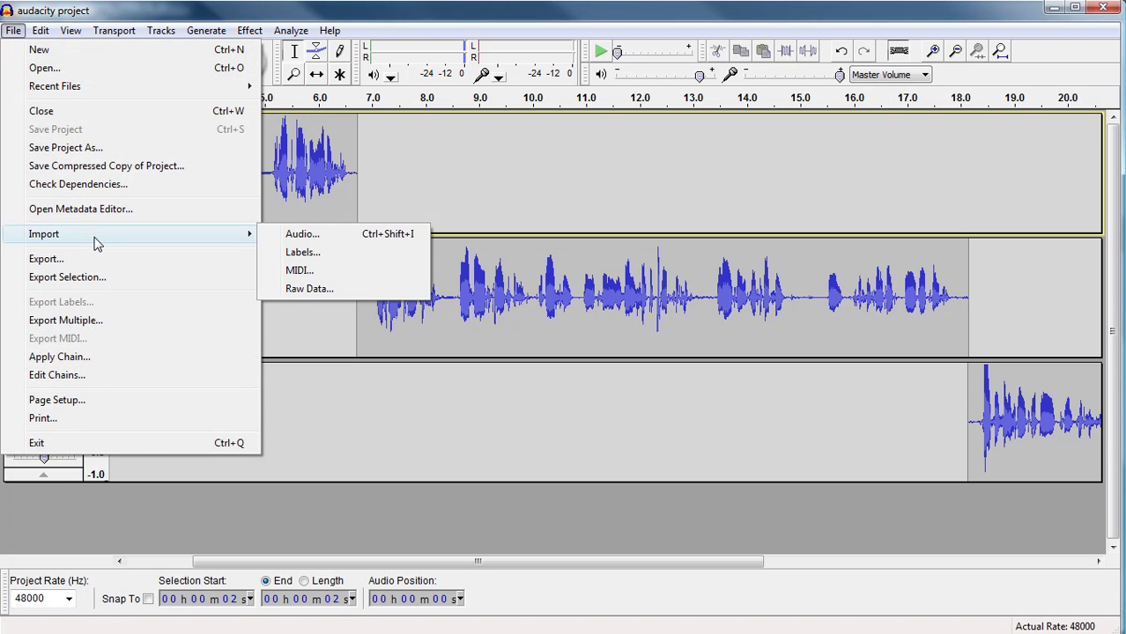
{"action": "left_click", "coordinate": [342, 243]}
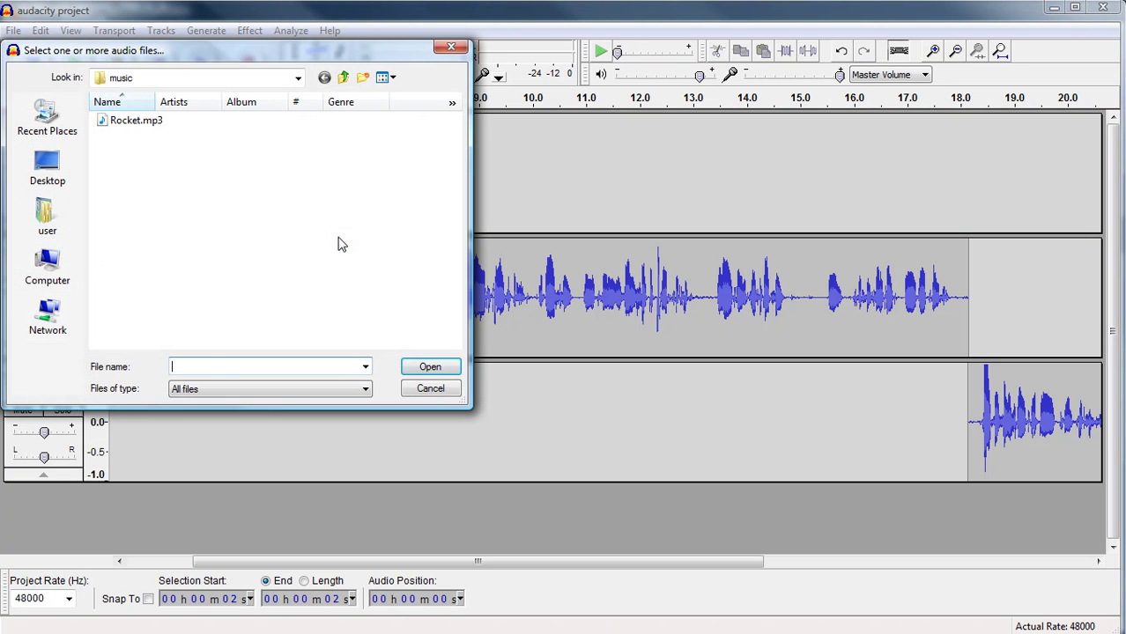
{"action": "left_click", "coordinate": [128, 125]}
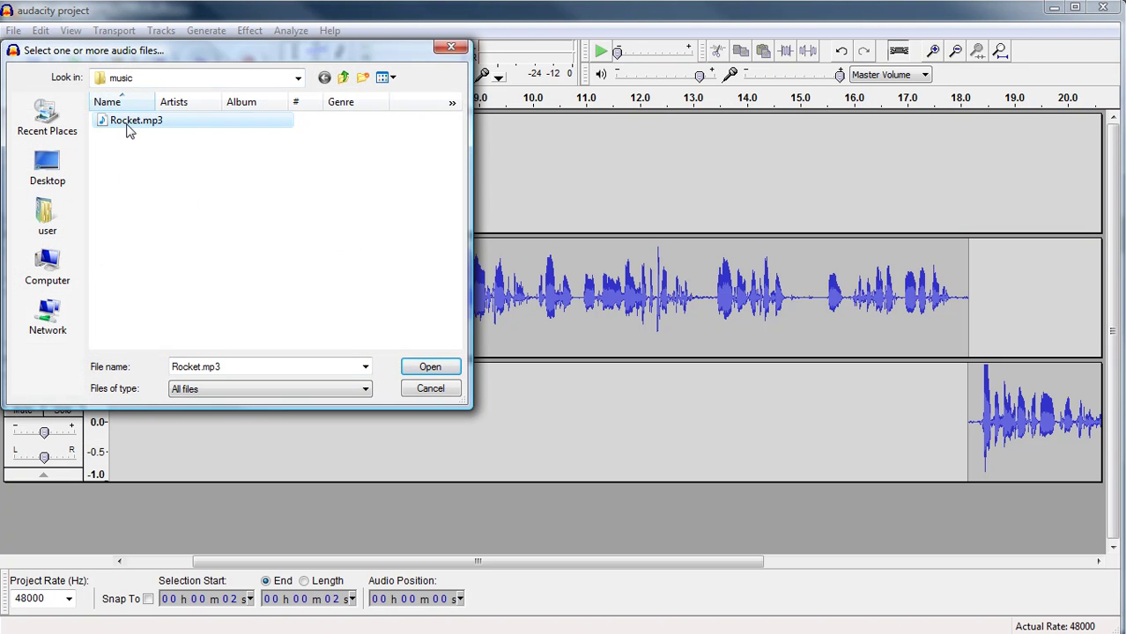
{"action": "left_click", "coordinate": [418, 366]}
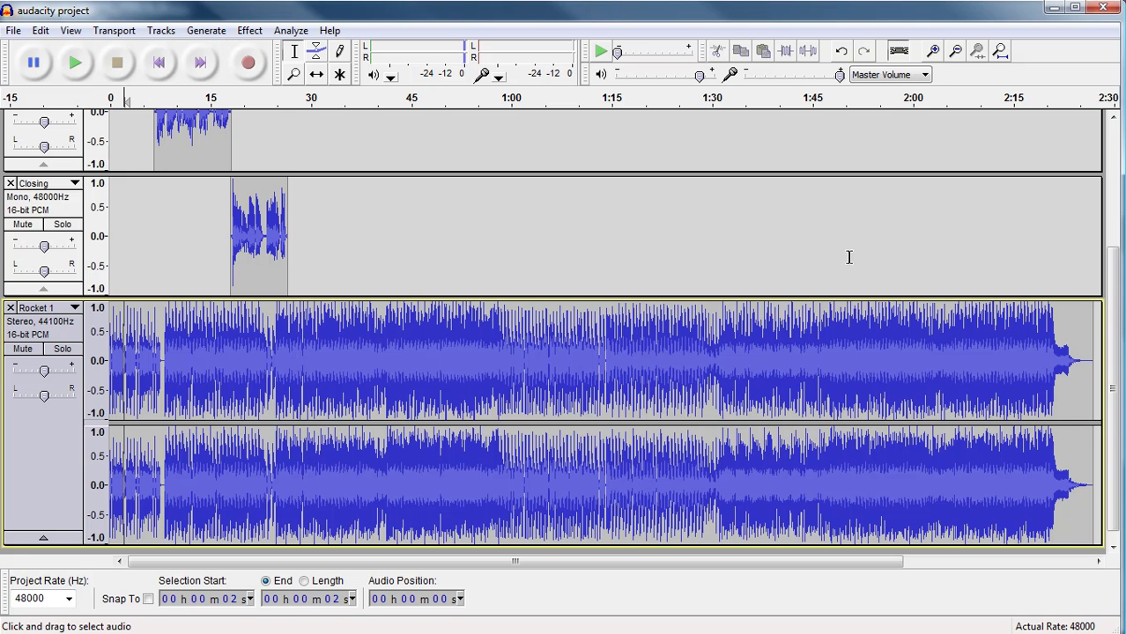
- Scroll the track area to the top so Intro, Content and Closing show above Rocket 1
{"action": "left_click_drag", "start_coordinate": [1114, 340], "coordinate": [1114, 181]}
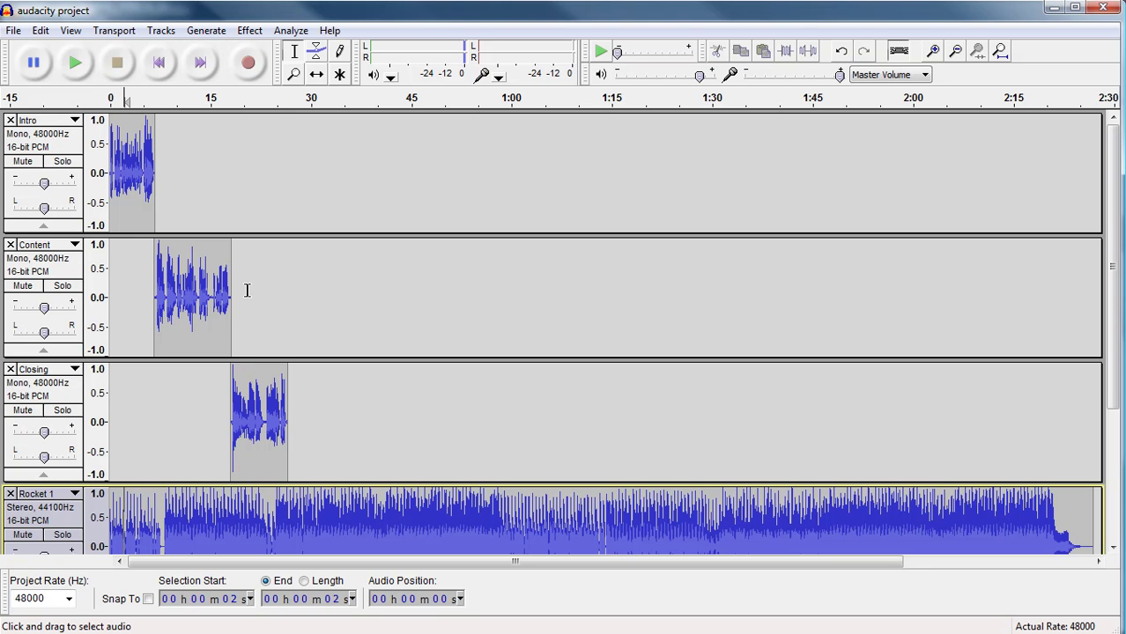
- Play the Intro voice over the Rocket 1 music from the start for about seven seconds
{"action": "left_click", "coordinate": [76, 63]}
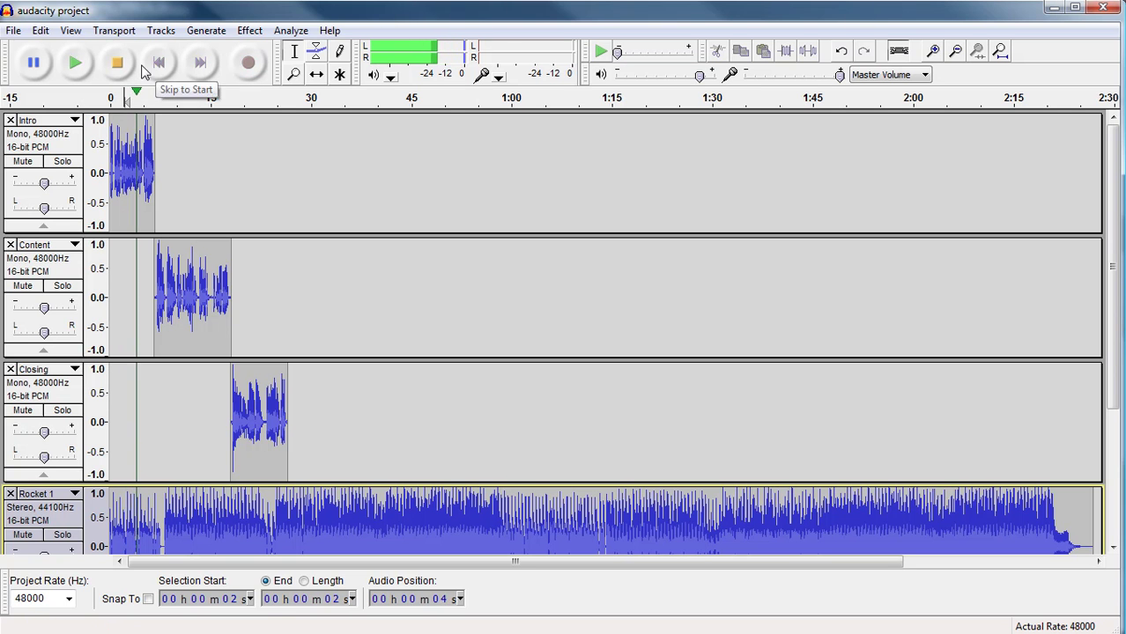
{"action": "left_click", "coordinate": [118, 67]}
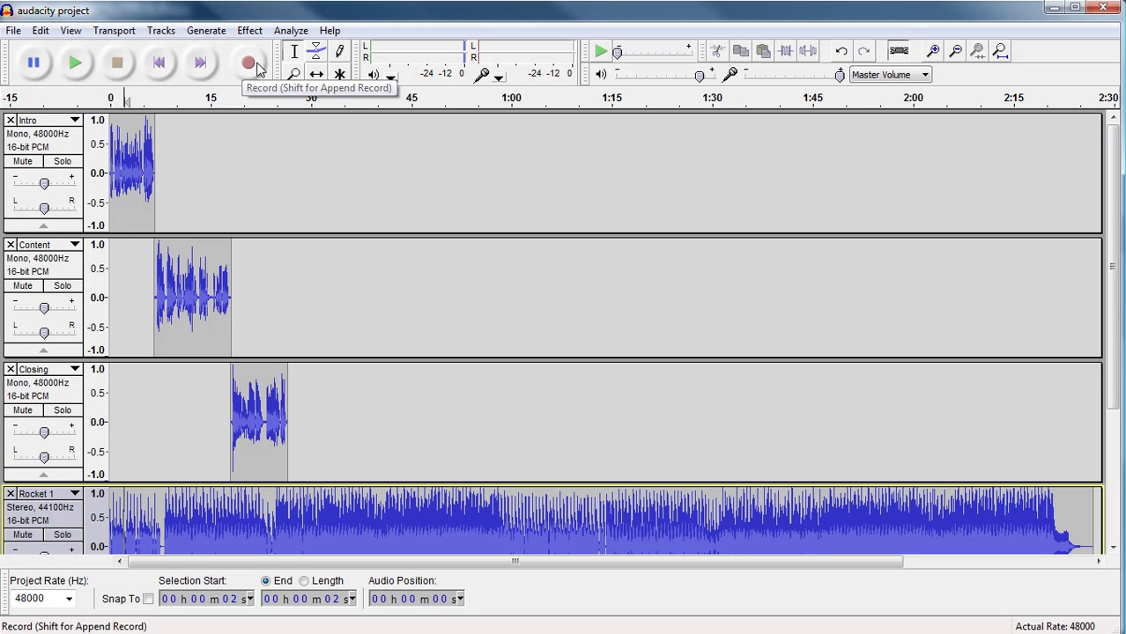
{"action": "left_click", "coordinate": [161, 67]}
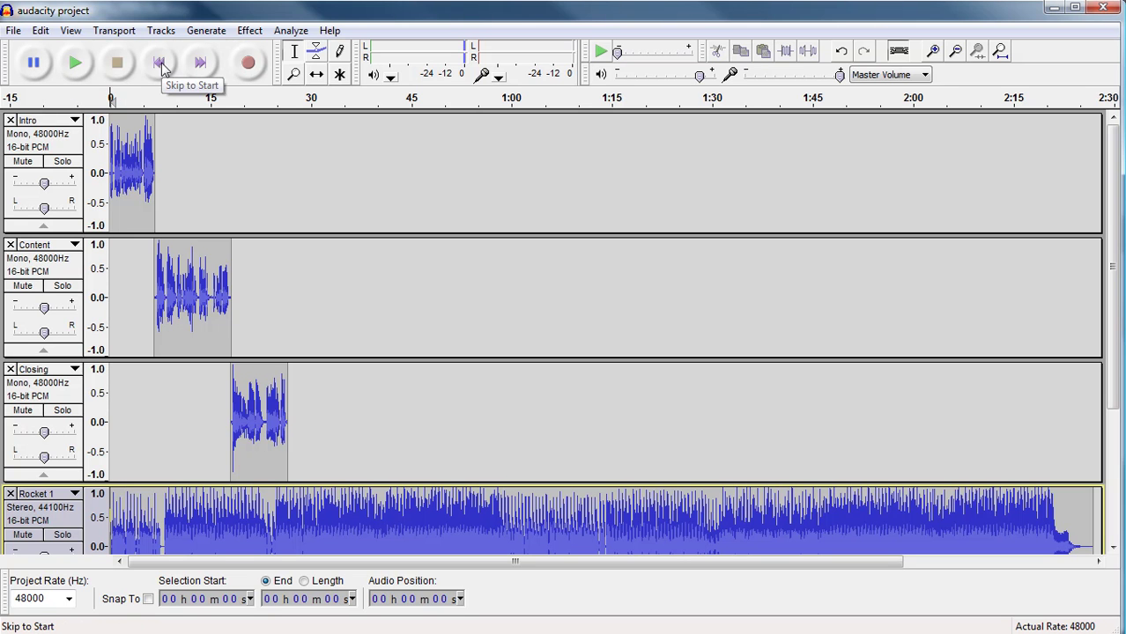
{"action": "left_click", "coordinate": [76, 66]}
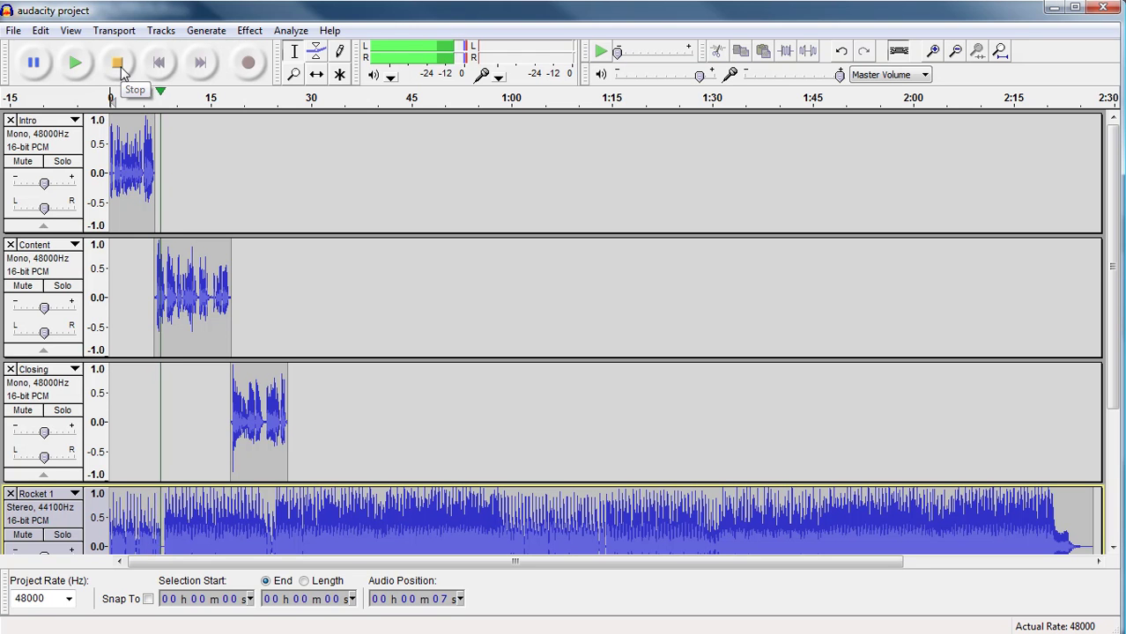
{"action": "left_click", "coordinate": [121, 70]}
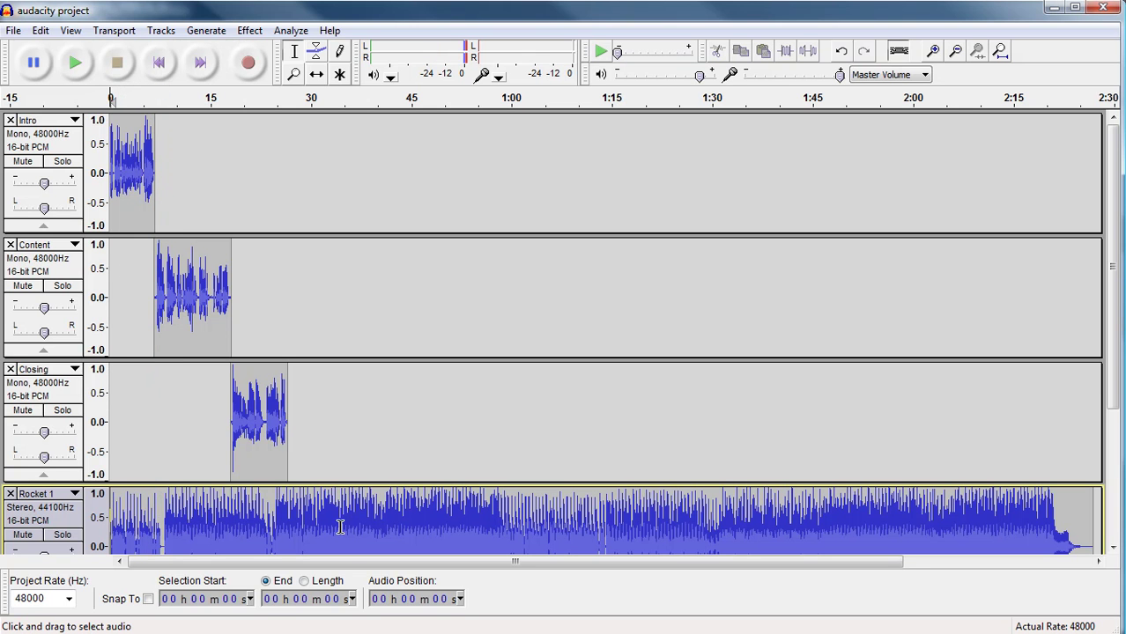